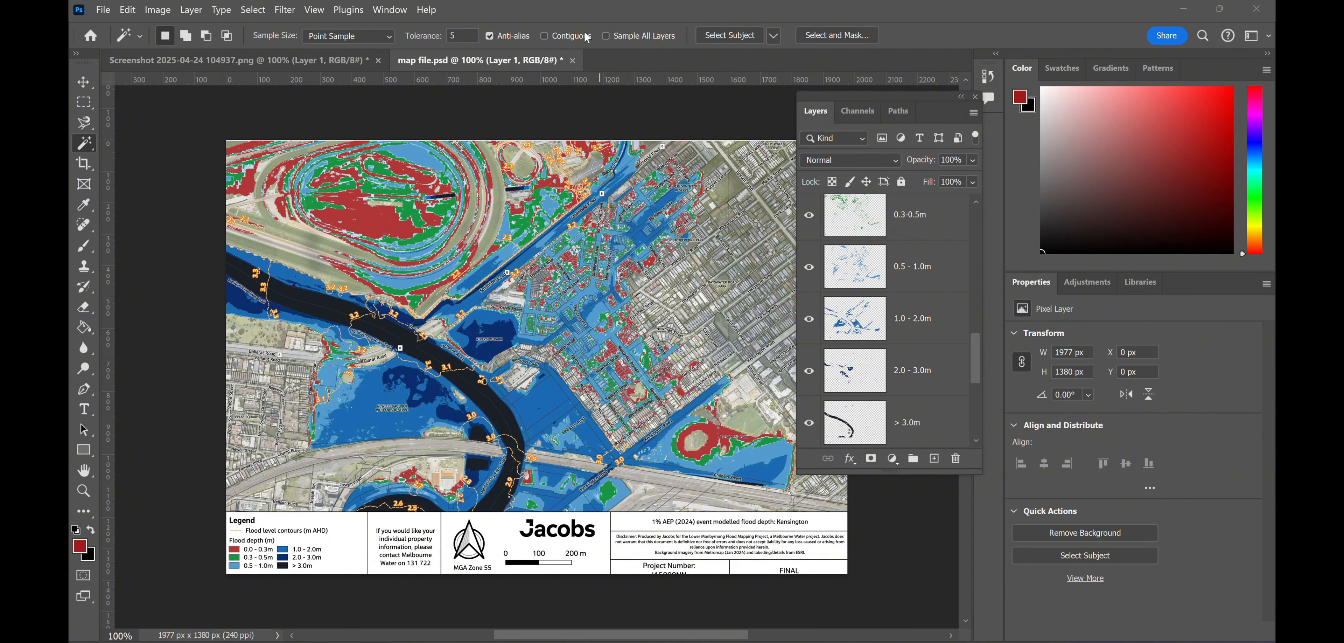
Hide the base map layer, Layer 1, beneath the flood levels layer.
{"action": "scroll", "coordinate": [868, 365], "scroll_direction": "down", "scroll_amount": 3}
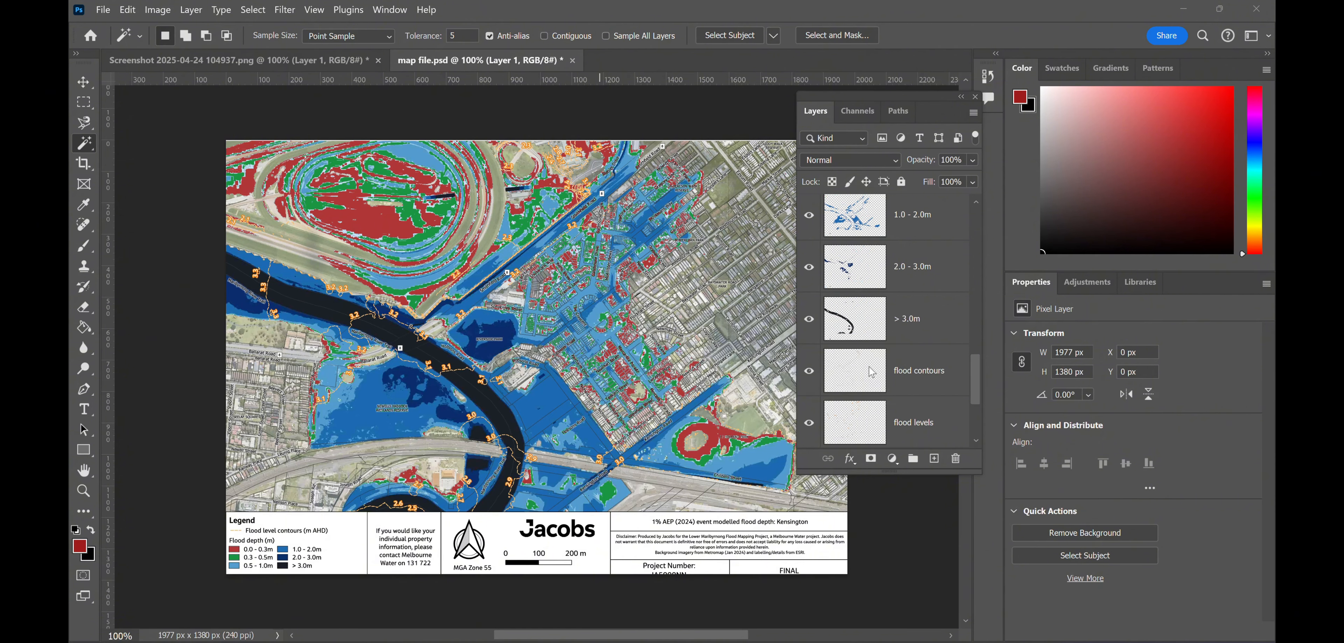
{"action": "left_click", "coordinate": [808, 422]}
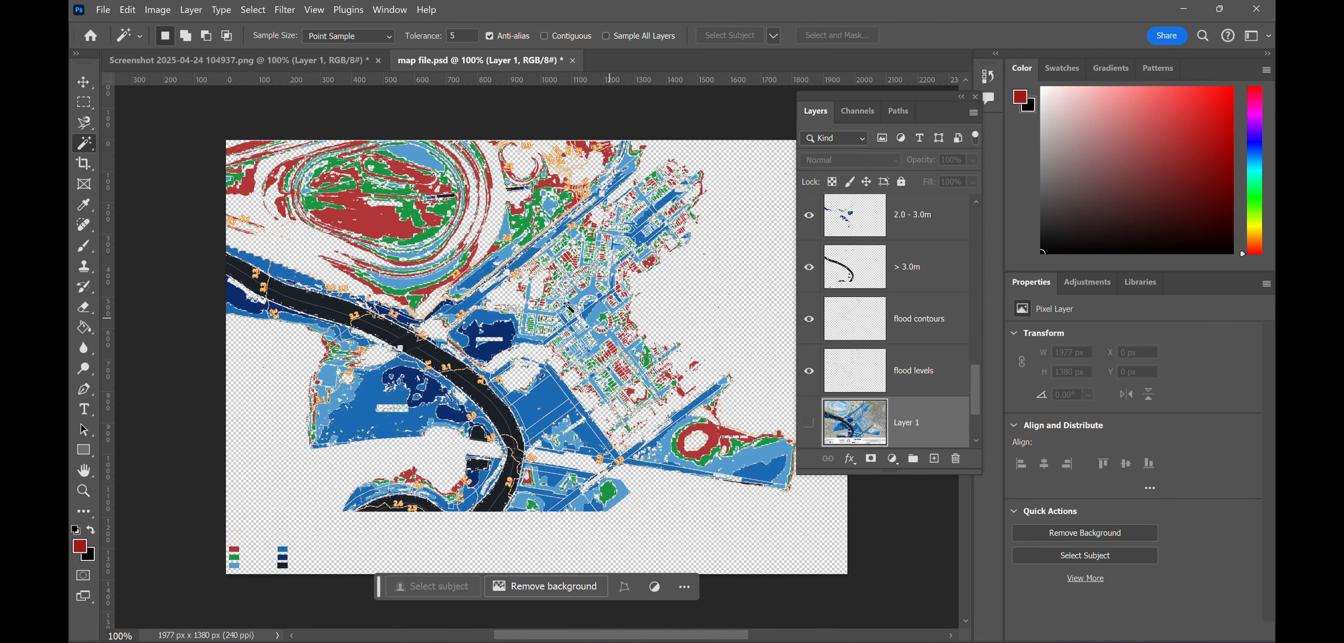
{"action": "scroll", "coordinate": [899, 370], "scroll_direction": "up", "scroll_amount": 2}
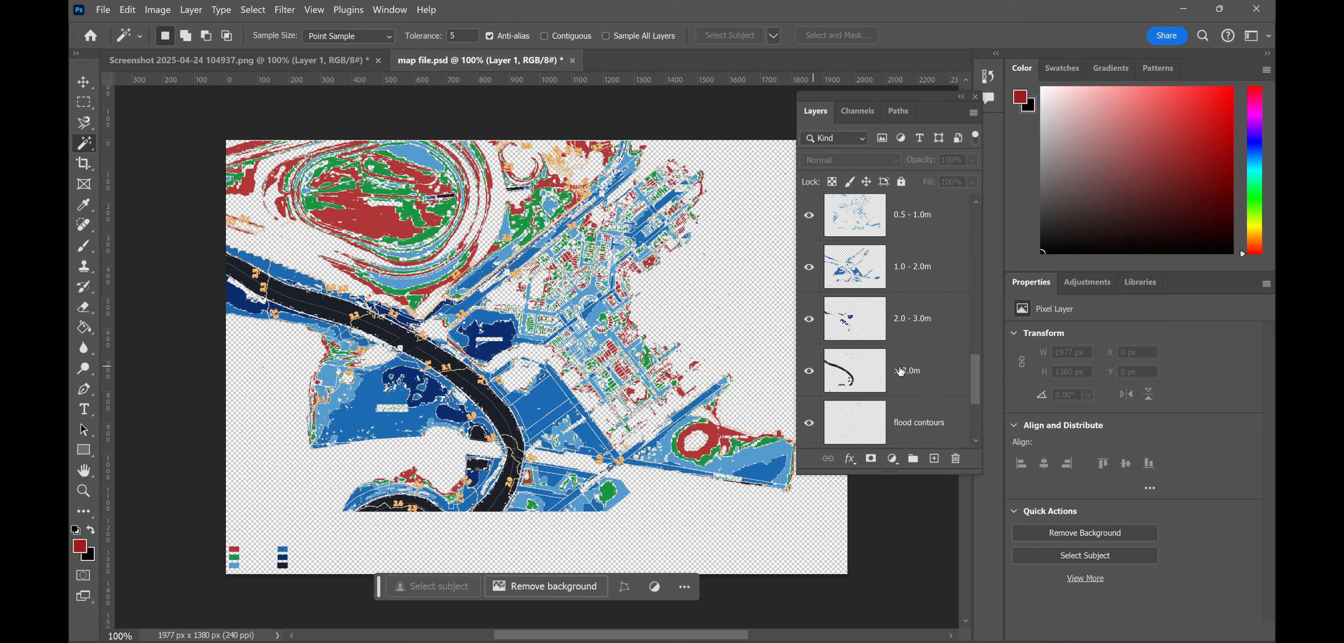
{"action": "scroll", "coordinate": [899, 372], "scroll_direction": "down", "scroll_amount": 1}
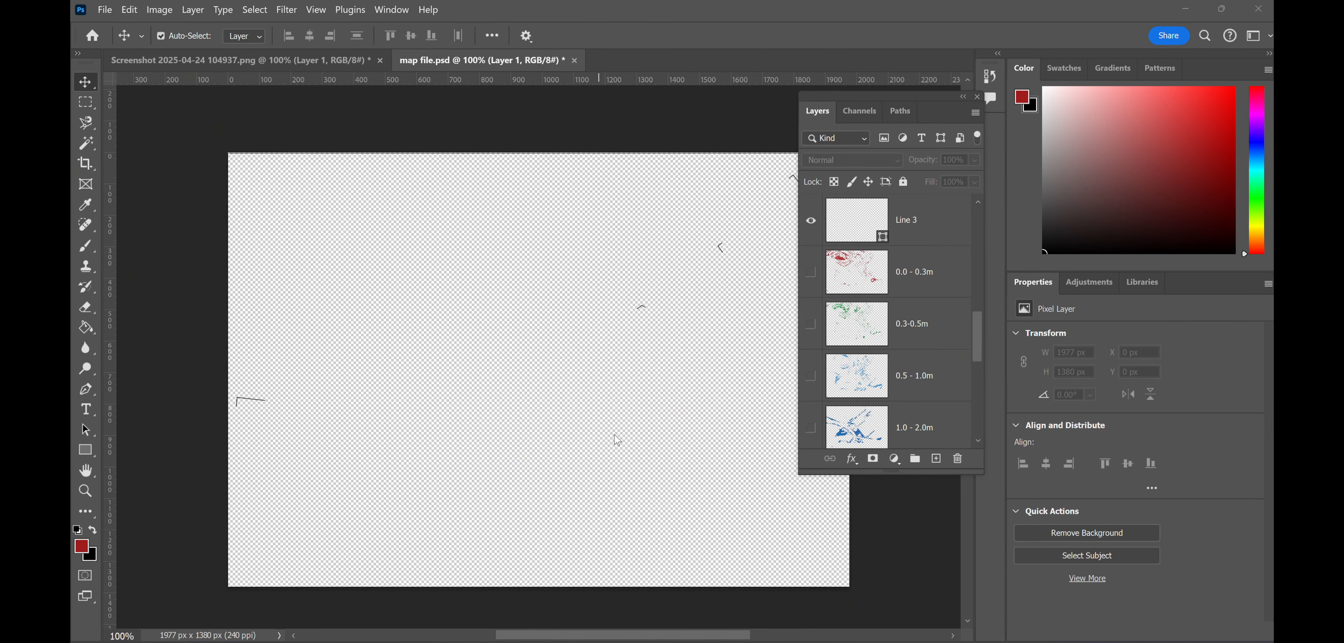
Look through the hidden flood depth layers and turn the visibility of the base map, Layer 1, on.
{"action": "scroll", "coordinate": [921, 282], "scroll_direction": "down", "scroll_amount": 2}
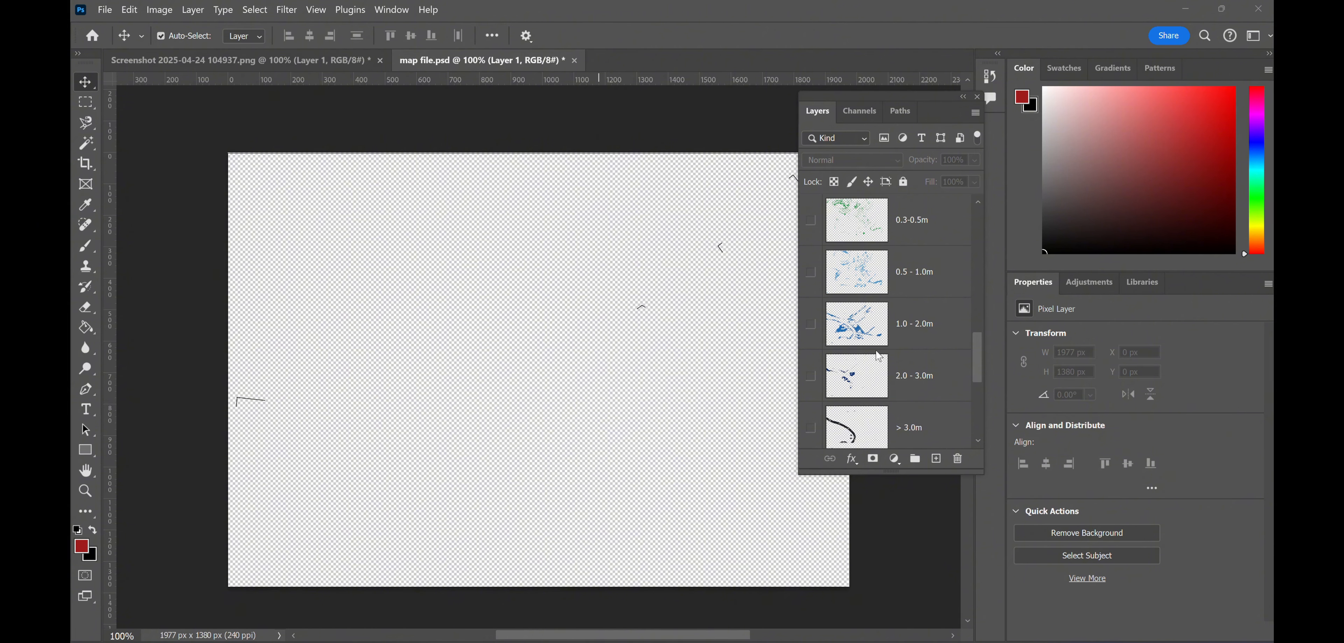
{"action": "scroll", "coordinate": [878, 329], "scroll_direction": "up", "scroll_amount": 1}
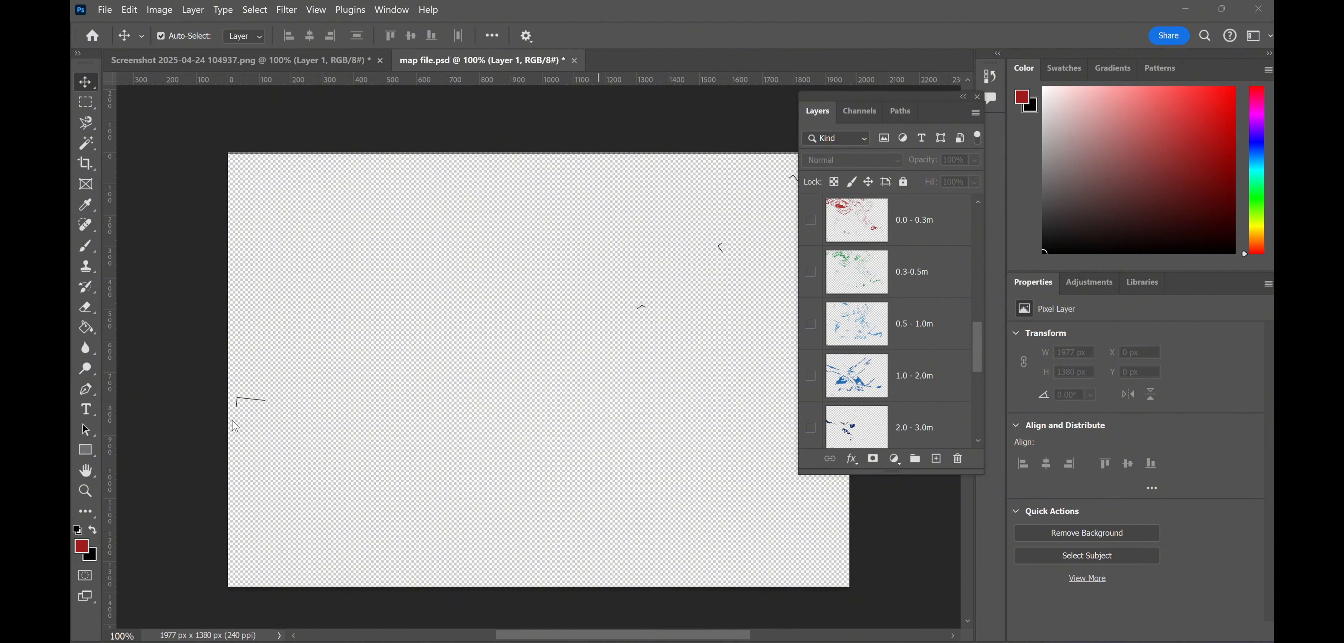
{"action": "scroll", "coordinate": [813, 332], "scroll_direction": "down", "scroll_amount": 6}
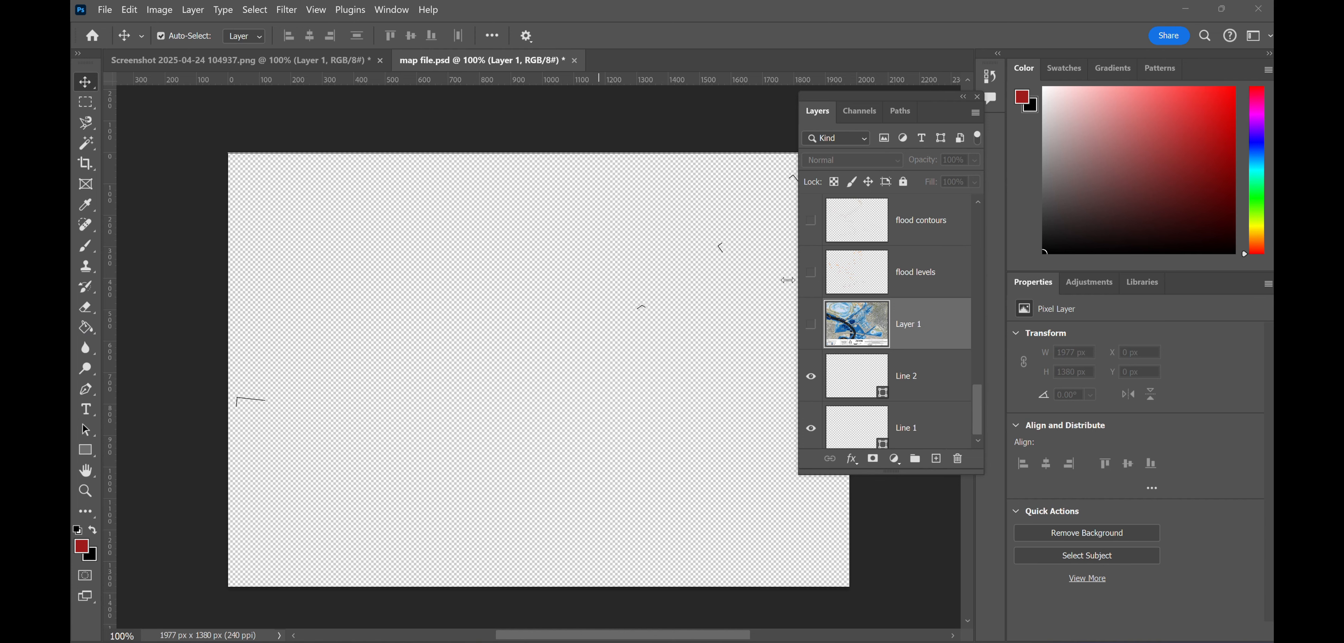
{"action": "left_click", "coordinate": [811, 324]}
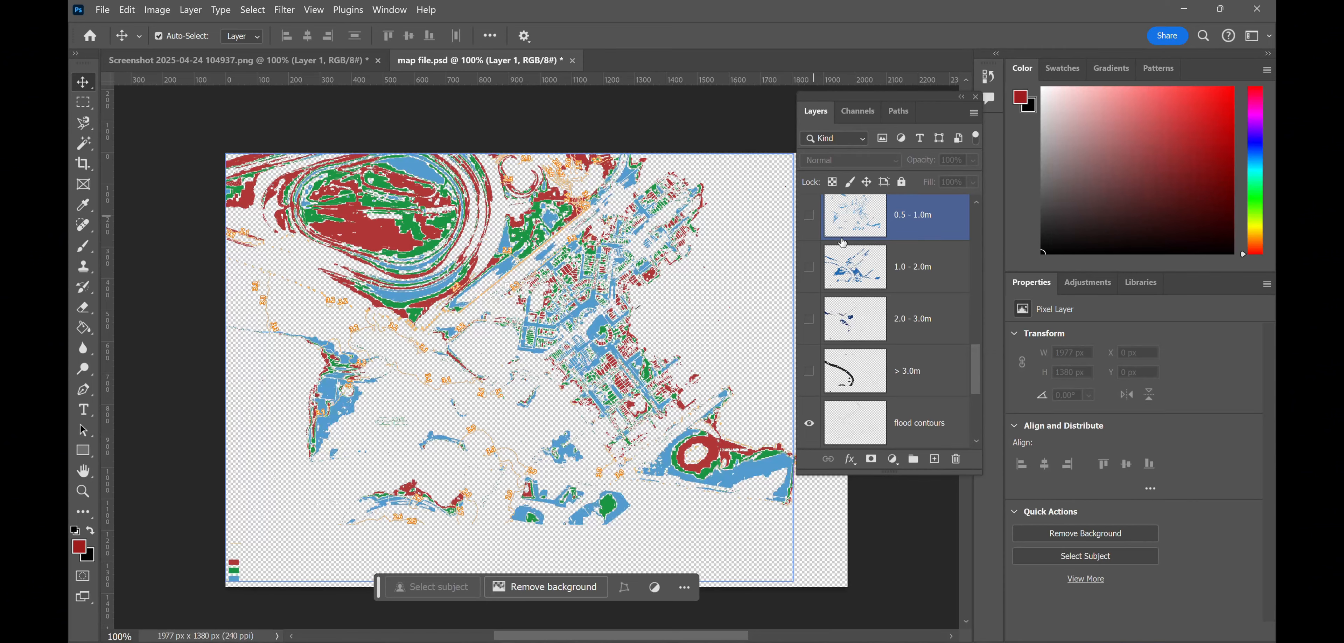
Hide the 0.3-0.5m and Line 3 layers, keeping the 0.0 - 0.3m flood depth layer switched on.
{"action": "scroll", "coordinate": [903, 259], "scroll_direction": "up", "scroll_amount": 2}
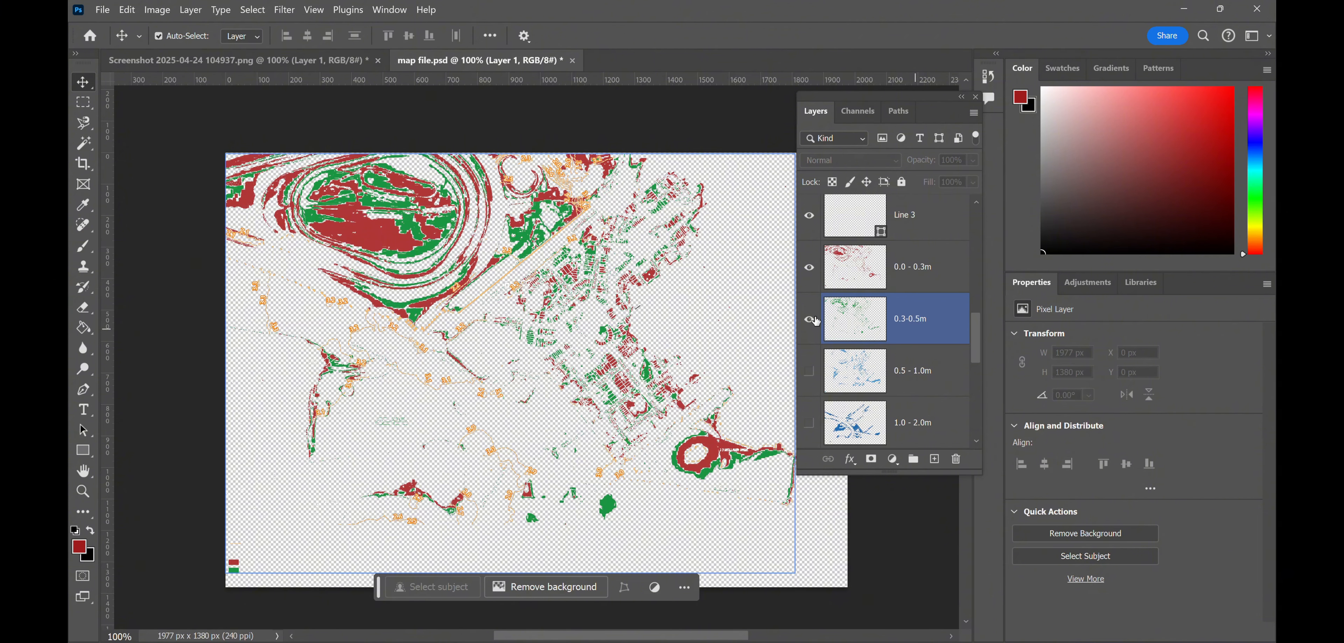
{"action": "left_click", "coordinate": [821, 265]}
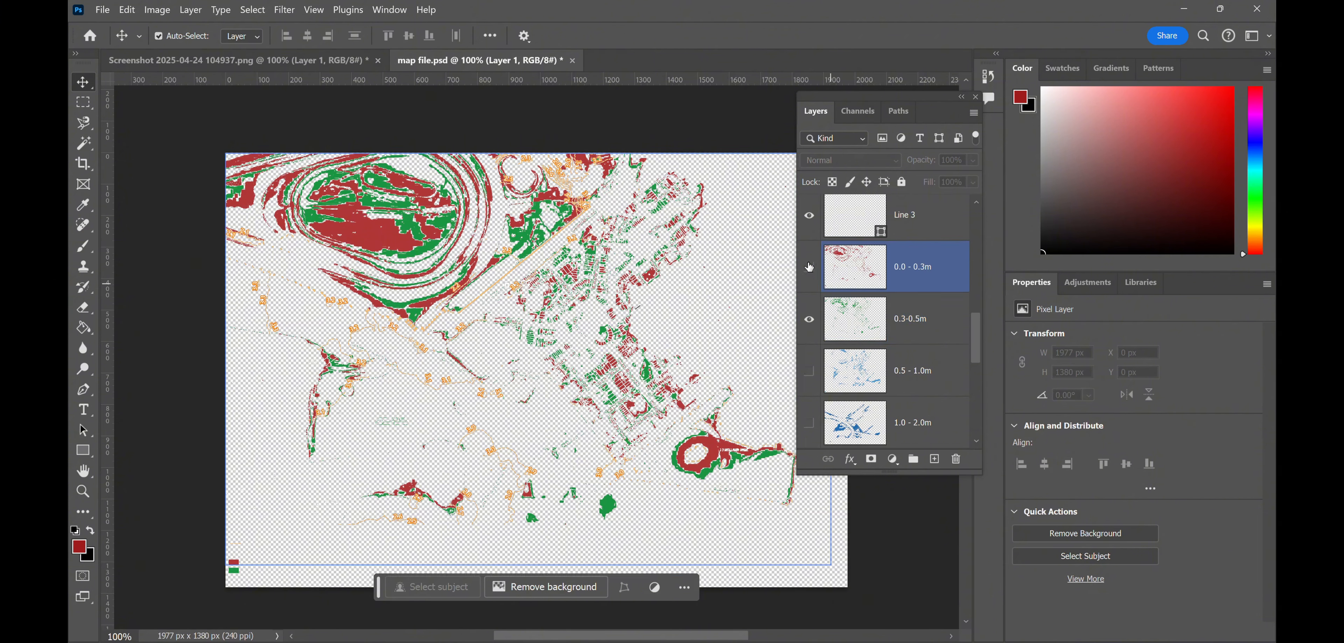
{"action": "left_click", "coordinate": [809, 267]}
{"action": "left_click", "coordinate": [808, 324]}
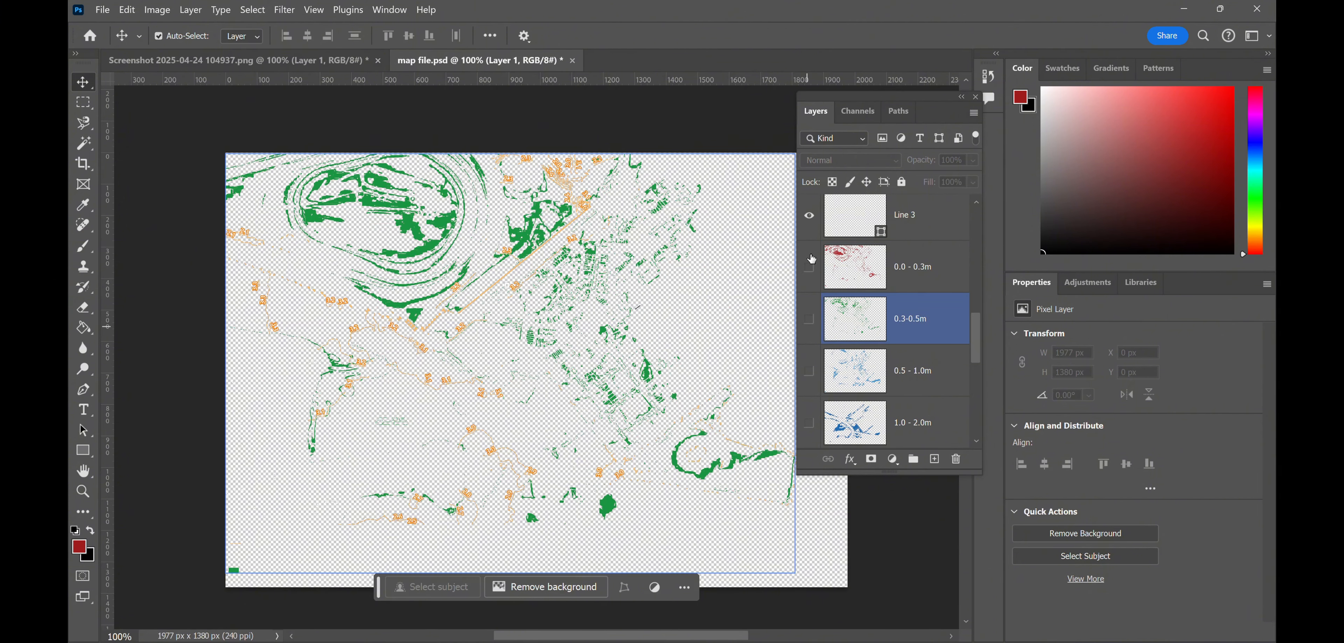
{"action": "left_click", "coordinate": [815, 215]}
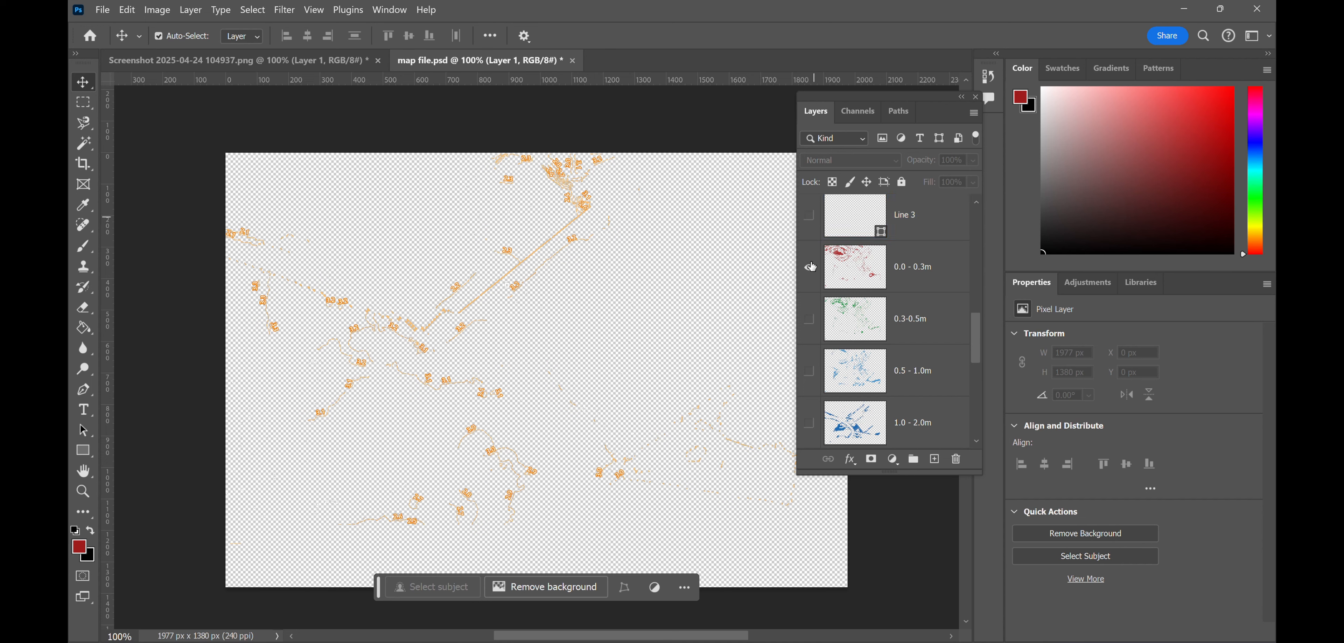
{"action": "left_click", "coordinate": [810, 267]}
{"action": "left_click", "coordinate": [834, 269]}
Check the line layers and hide the flood contours and flood levels layers to isolate the 0.0 - 0.3m layer.
{"action": "scroll", "coordinate": [886, 281], "scroll_direction": "up", "scroll_amount": 7}
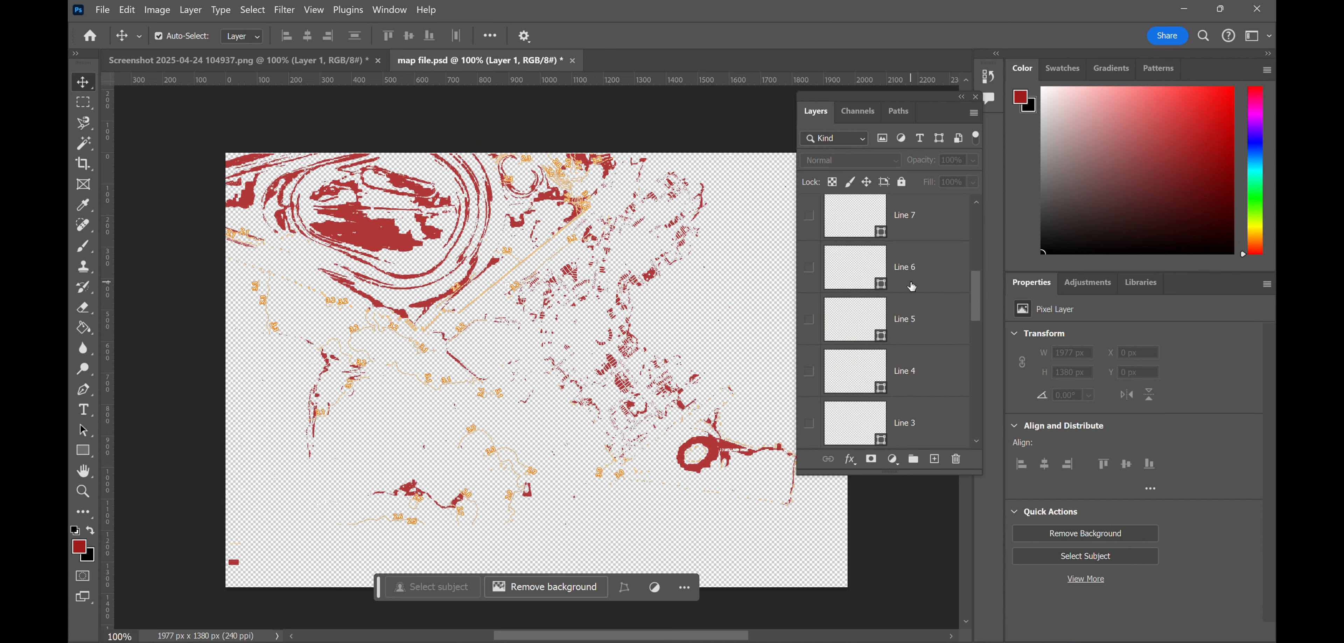
{"action": "scroll", "coordinate": [912, 286], "scroll_direction": "up", "scroll_amount": 3}
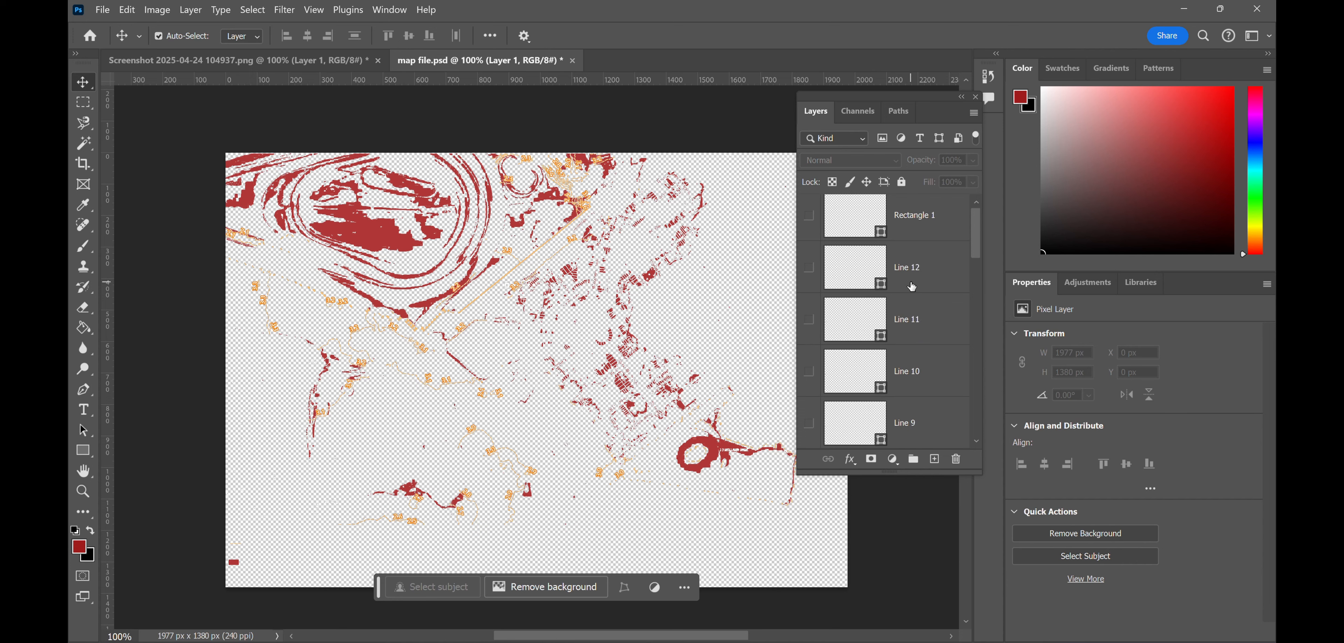
{"action": "scroll", "coordinate": [912, 286], "scroll_direction": "up", "scroll_amount": 1}
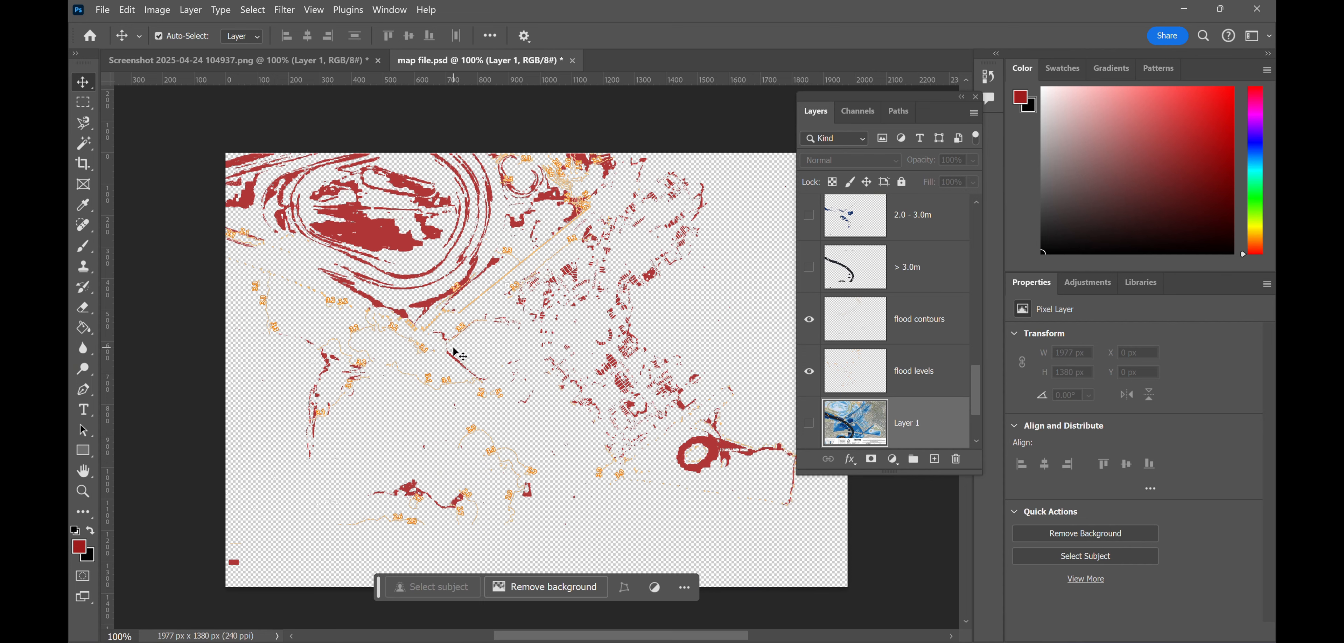
{"action": "left_click", "coordinate": [859, 339]}
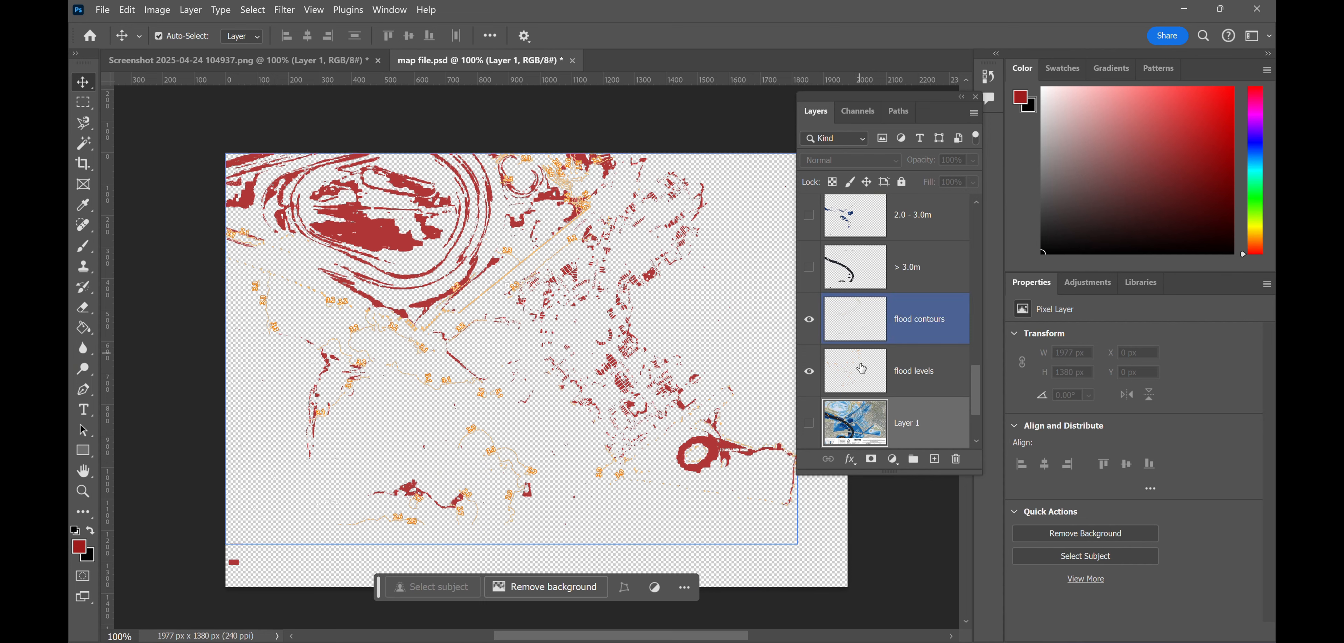
{"action": "left_click", "coordinate": [824, 383]}
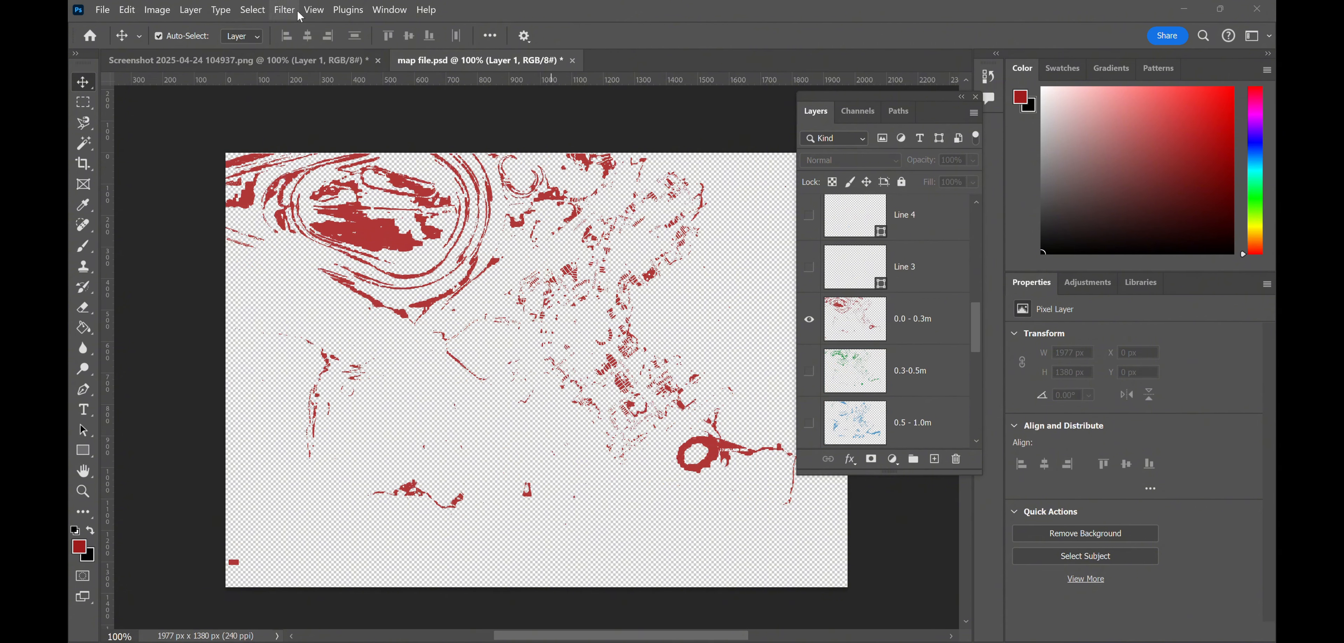
Export the isolated 0.0 - 0.3m layer with Export As, as a transparent PNG at 1977 x 1380 px.
{"action": "left_click", "coordinate": [103, 9]}
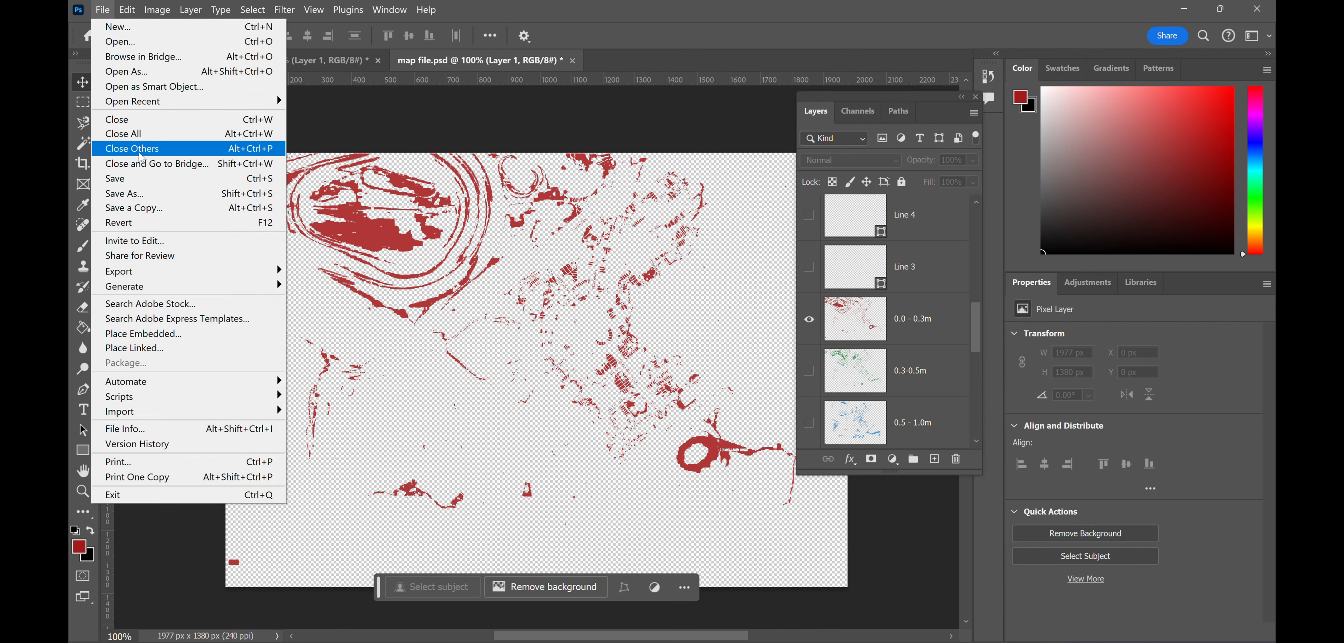
{"action": "mouse_move", "coordinate": [216, 284]}
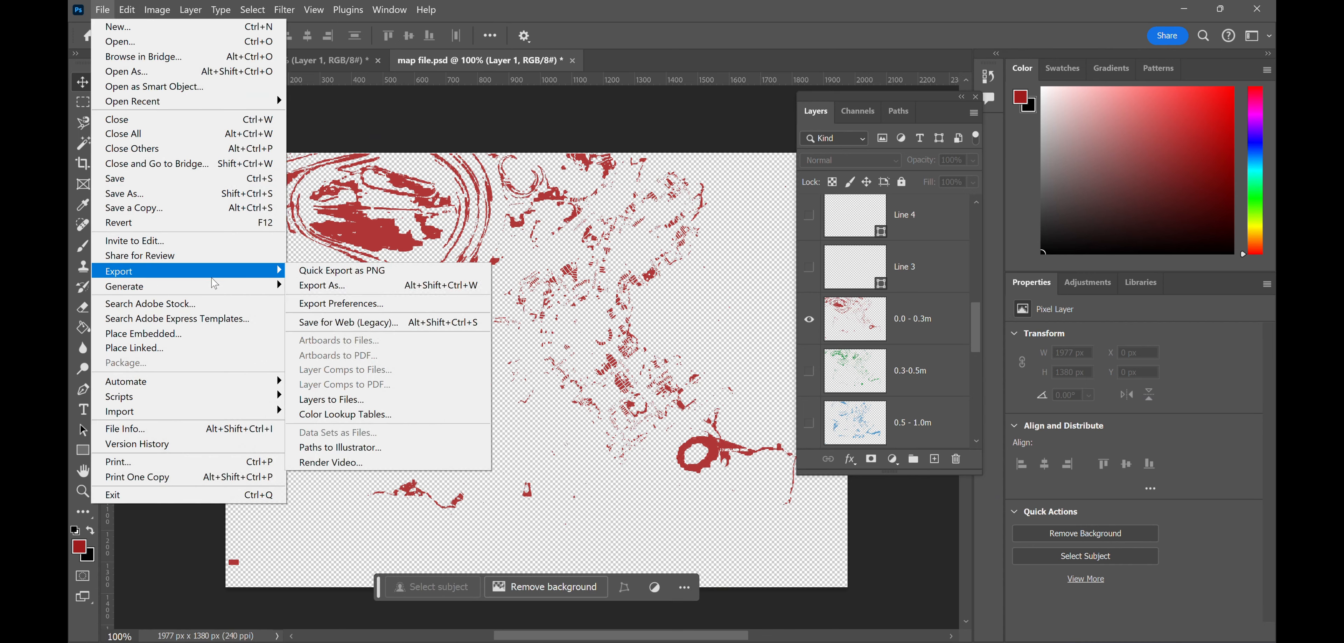
{"action": "left_click", "coordinate": [354, 286]}
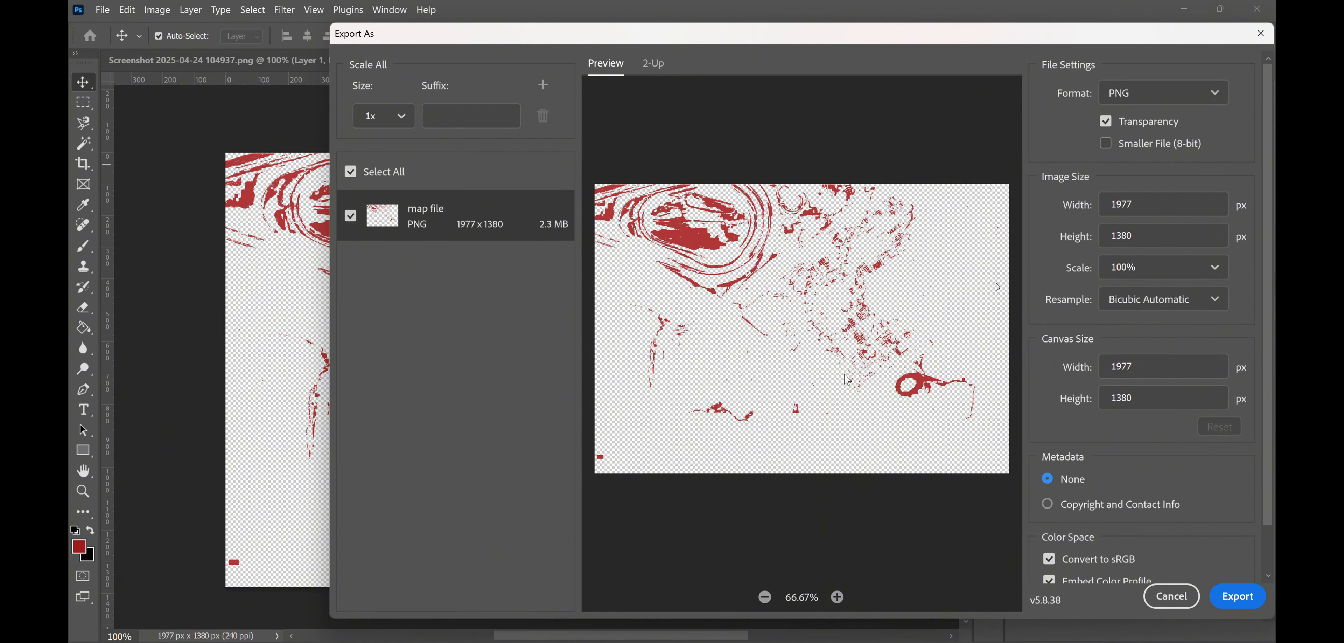
{"action": "left_click", "coordinate": [1235, 601]}
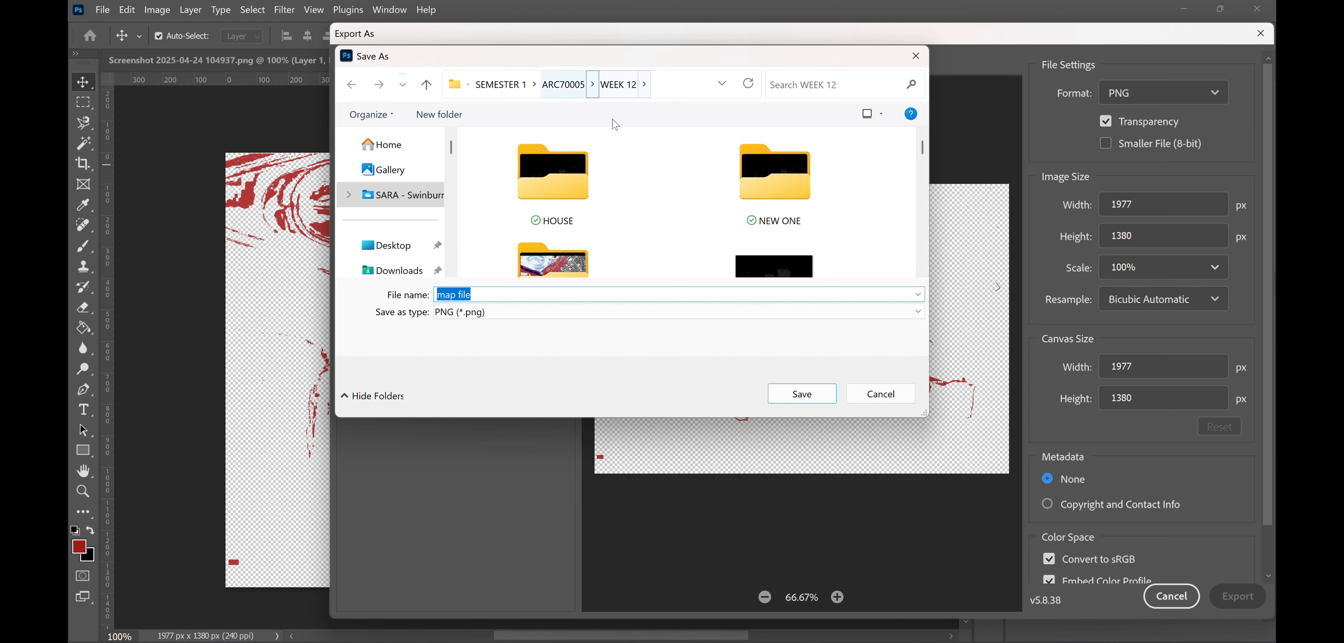
Name the exported PNG 0.0-0.05mm and save it in the WEEK 12 folder.
{"action": "left_click", "coordinate": [534, 293]}
{"action": "left_click_drag", "start_coordinate": [476, 293], "coordinate": [428, 295]}
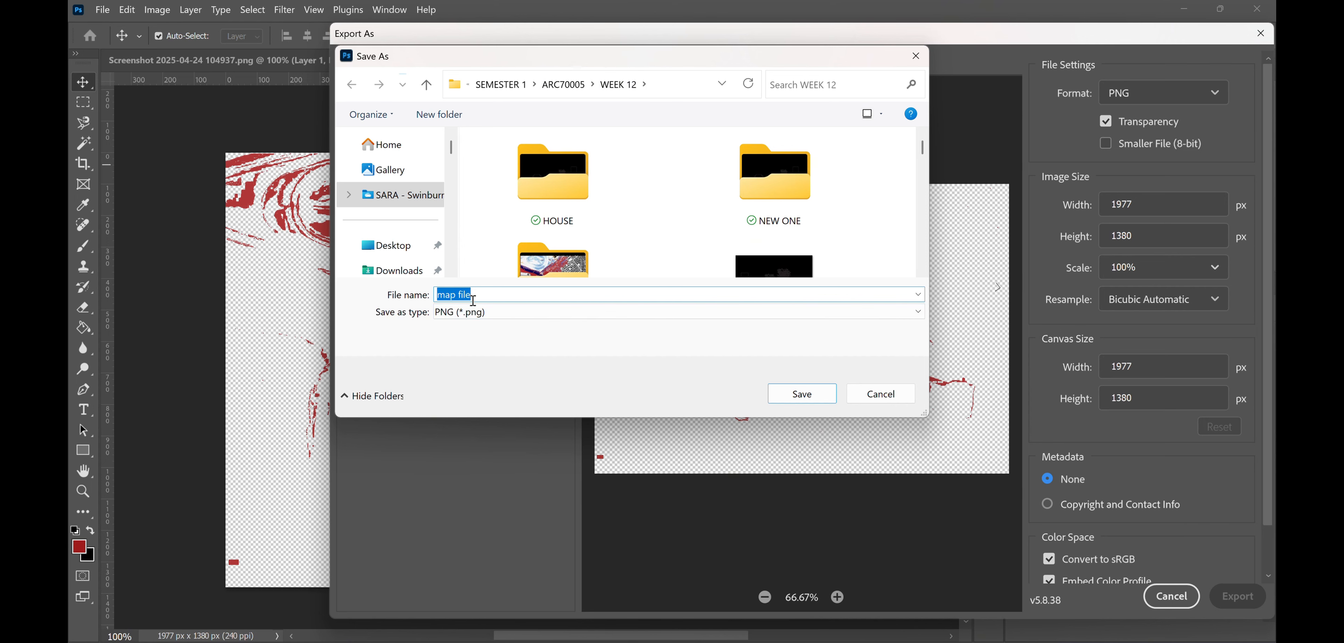
{"action": "type", "text": "0.0-0.05mm"}
{"action": "left_click", "coordinate": [805, 398]}
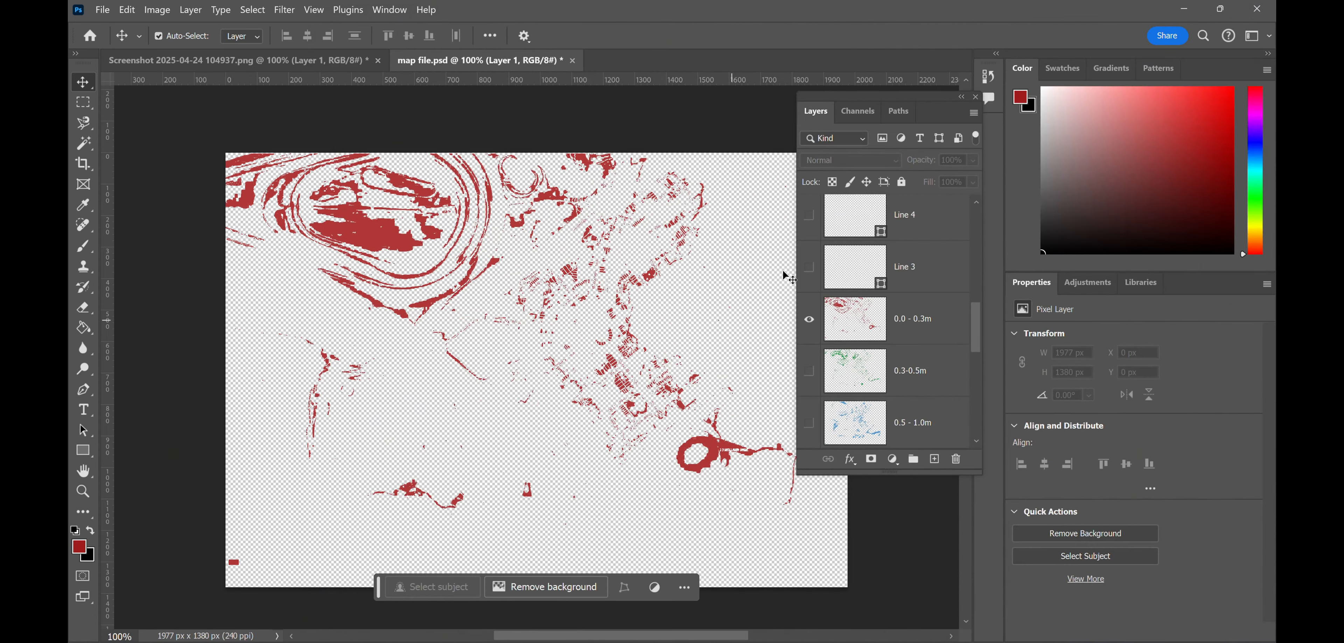
Hide the 0.0 - 0.3m layer and show the 0.3-0.5m layer instead.
{"action": "left_click", "coordinate": [876, 338]}
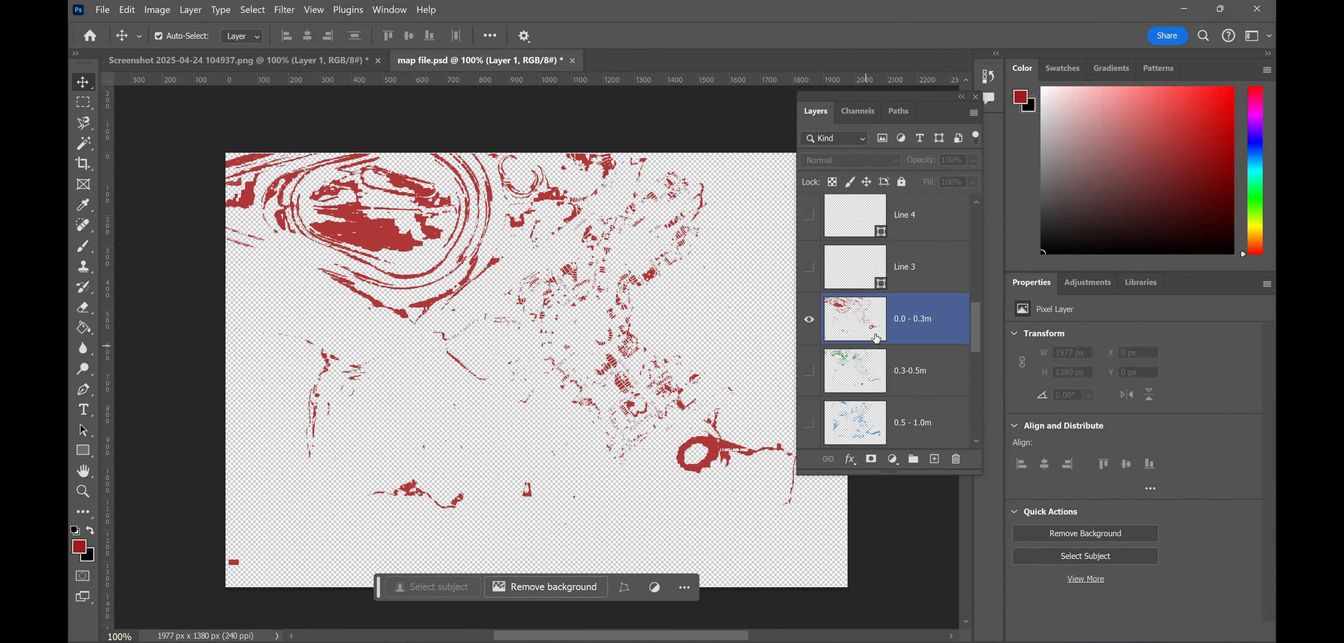
{"action": "left_click", "coordinate": [810, 320]}
{"action": "scroll", "coordinate": [885, 300], "scroll_direction": "up", "scroll_amount": 1}
{"action": "scroll", "coordinate": [886, 302], "scroll_direction": "down", "scroll_amount": 1}
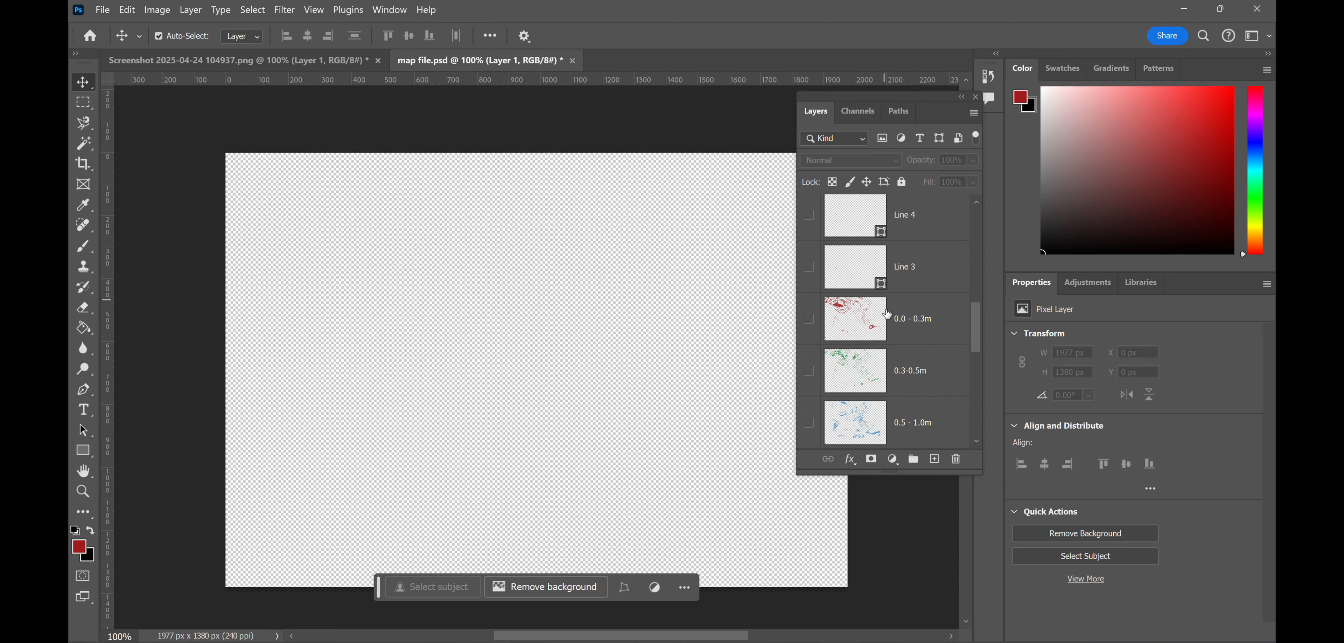
{"action": "left_click", "coordinate": [809, 372]}
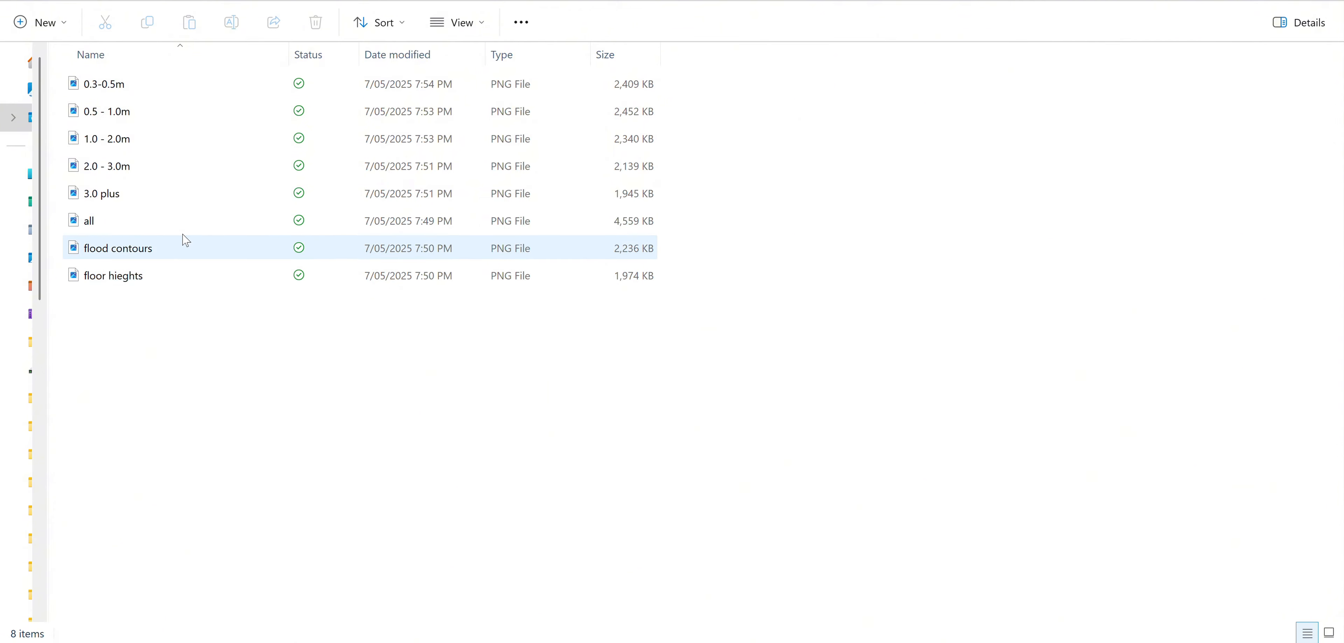
Switch to the File Explorer folder of exported PNGs, view the image named all, and close it.
{"action": "double_click", "coordinate": [173, 227]}
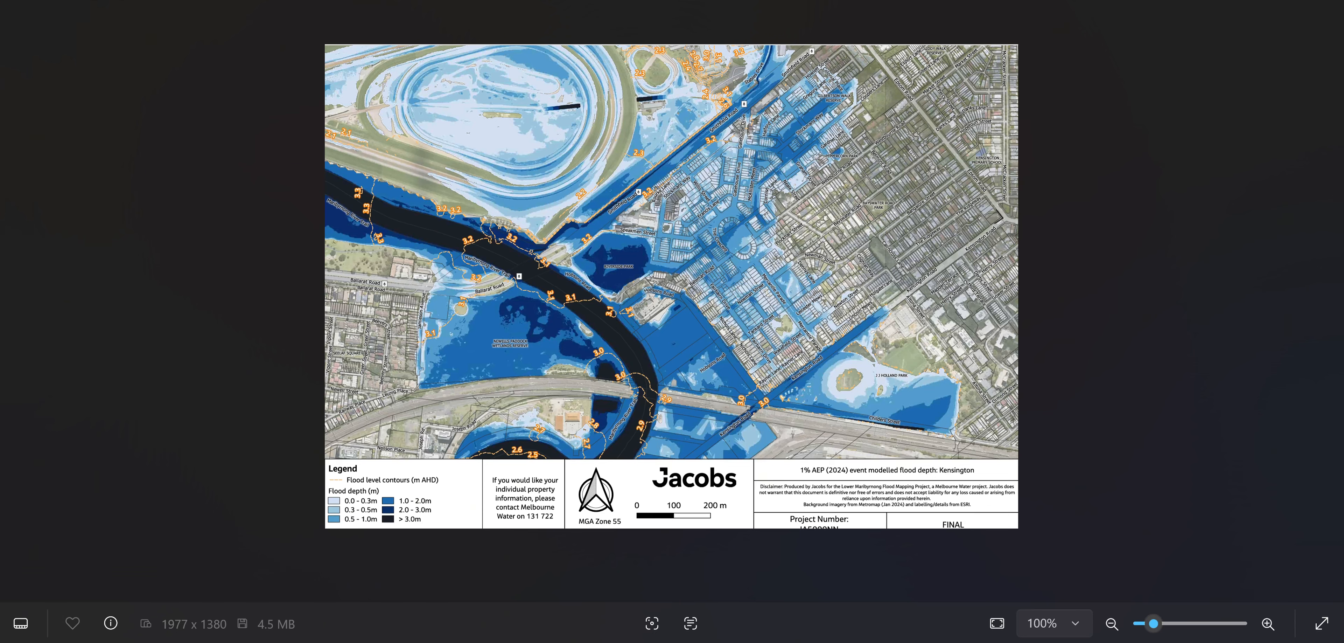
{"action": "key", "text": "alt+F4"}
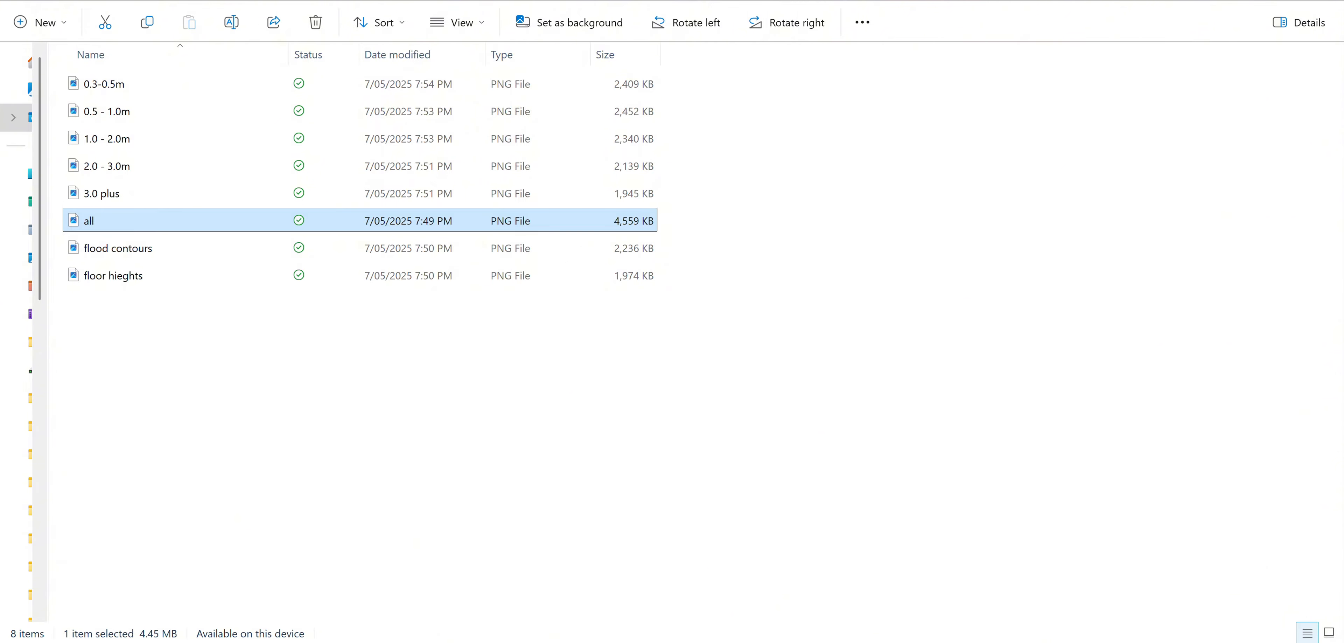